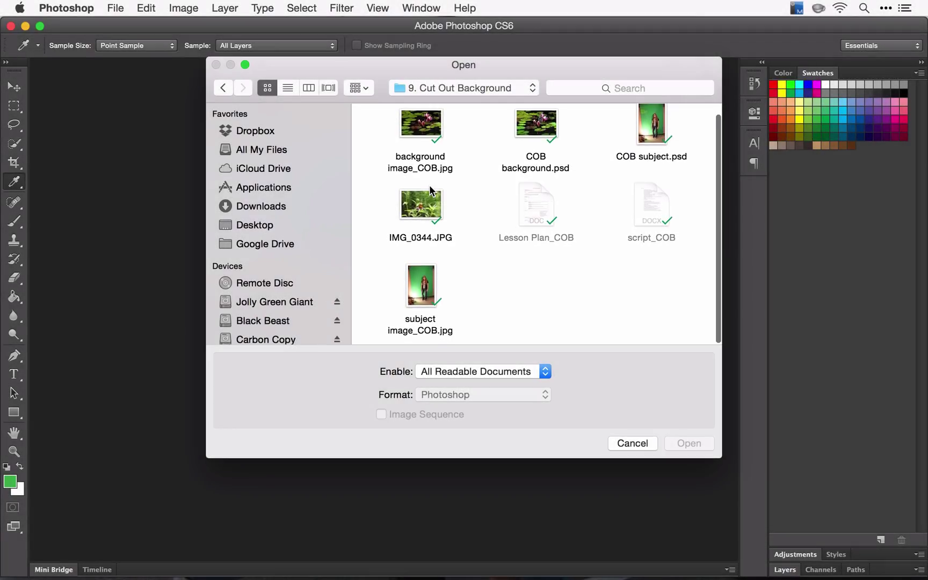
Open subject image_COB.jpg and save it as a JPEG named with the surname followed by "_COB practice_subject"
{"action": "double_click", "coordinate": [421, 302]}
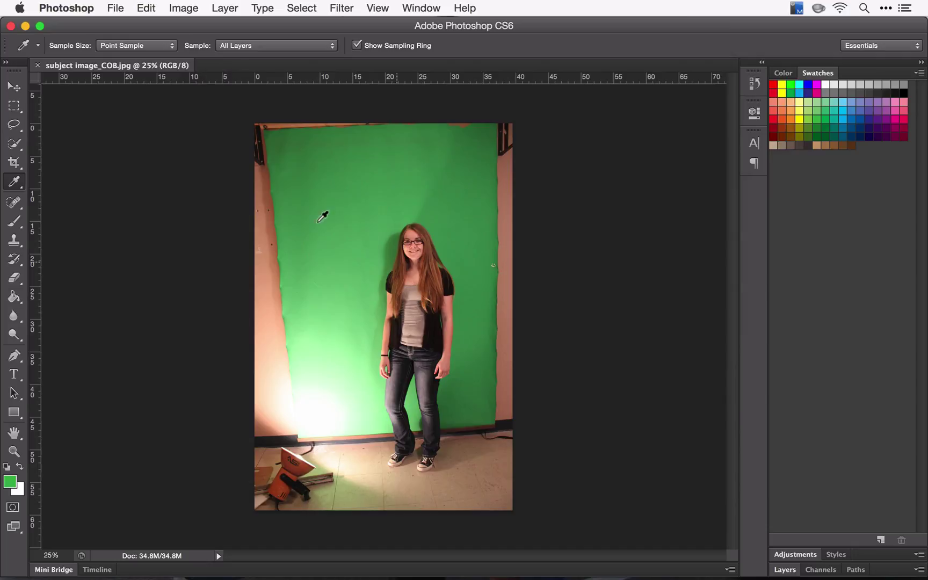
{"action": "left_click", "coordinate": [114, 9]}
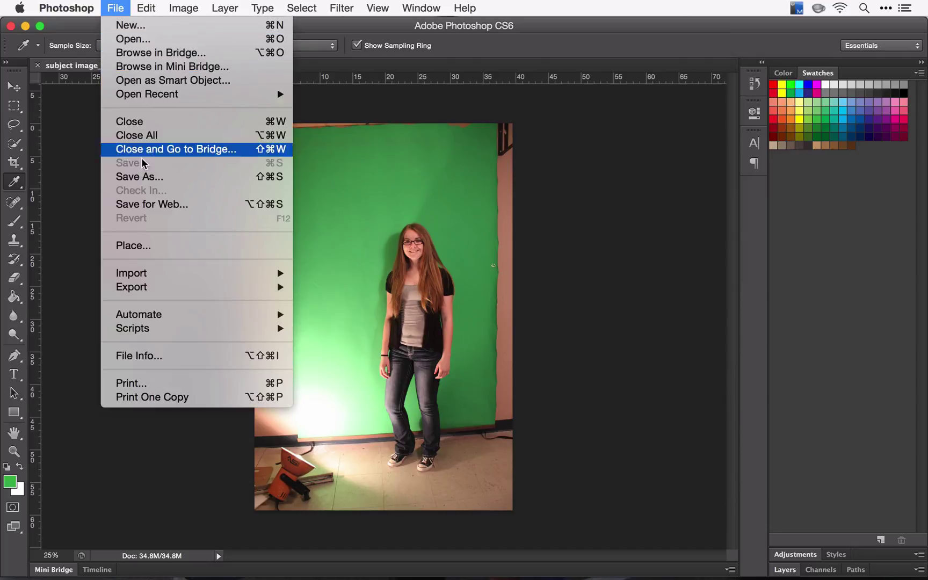
{"action": "left_click", "coordinate": [143, 177]}
{"action": "type", "text": "Lewis"}
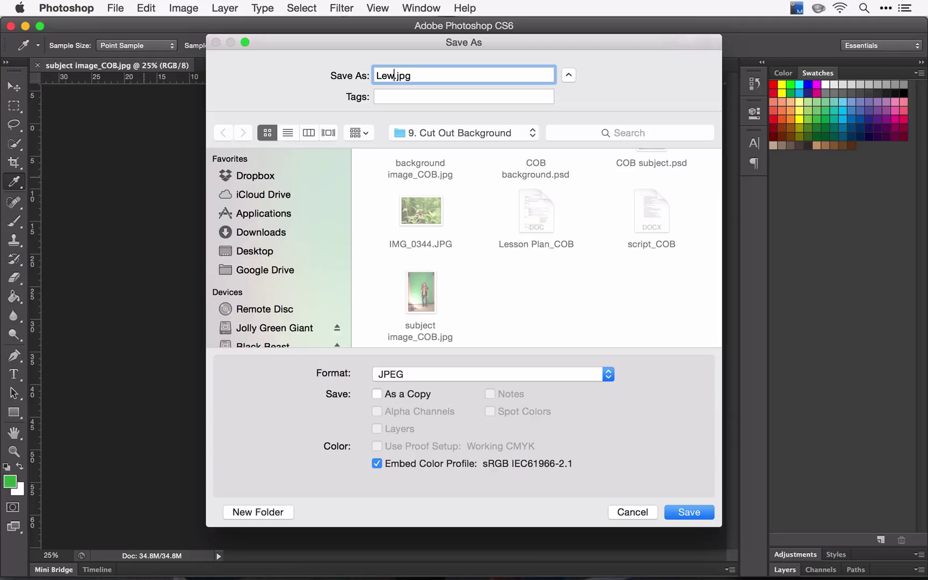
{"action": "type", "text": "_COB practice"}
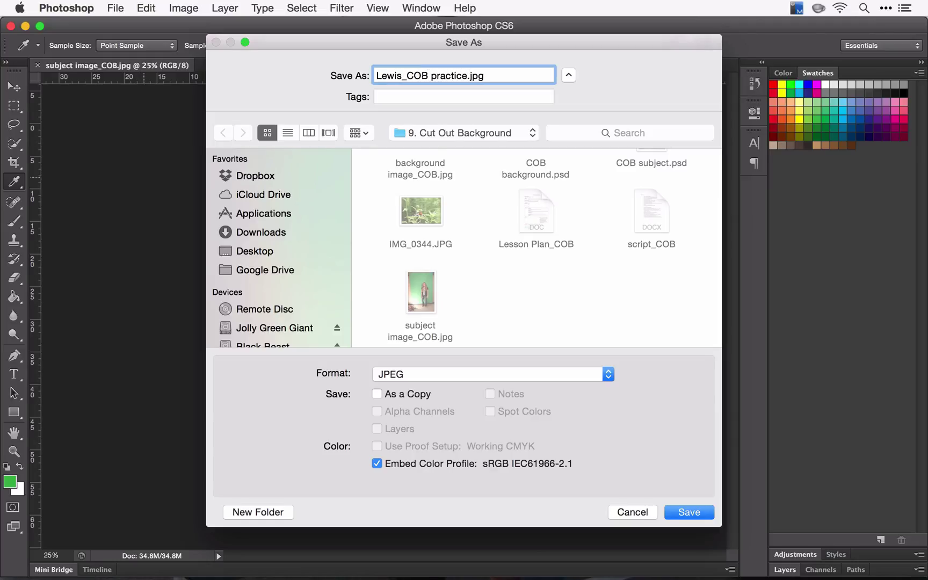
{"action": "type", "text": "_subject"}
{"action": "left_click", "coordinate": [693, 511]}
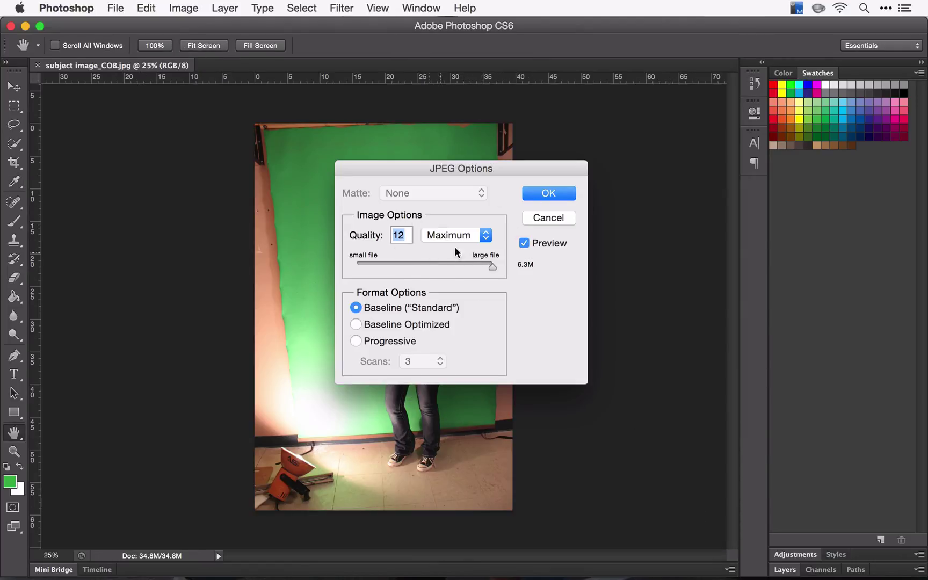
{"action": "left_click", "coordinate": [477, 263]}
{"action": "left_click", "coordinate": [531, 196]}
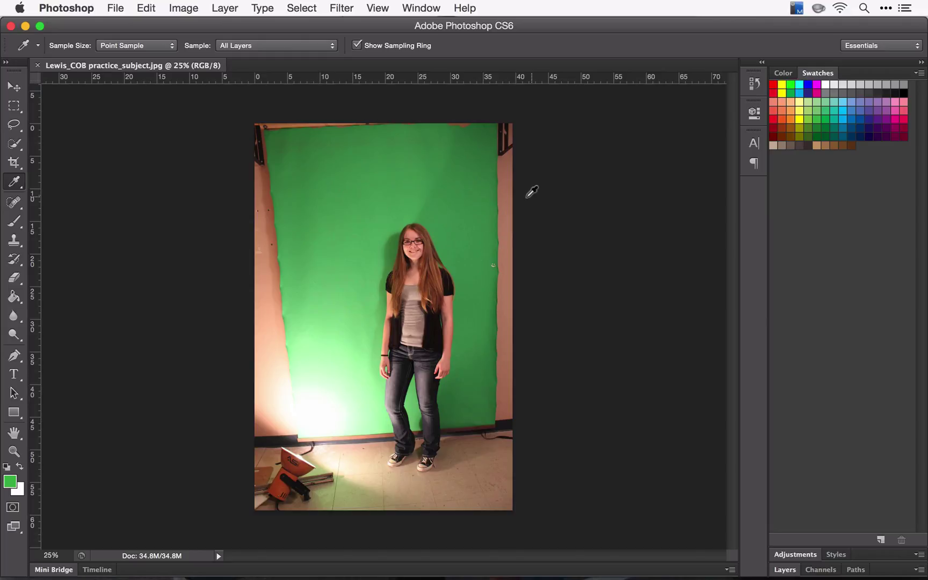
Select the girl's head, hair, torso and the arm on the image's left with the Quick Selection tool
{"action": "left_click", "coordinate": [14, 145]}
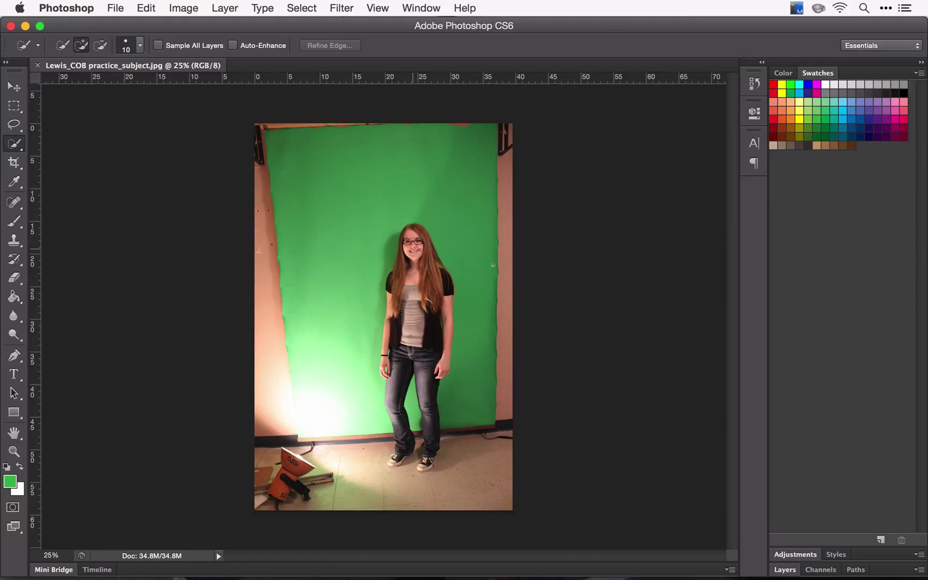
{"action": "scroll", "coordinate": [413, 249], "scroll_direction": "up", "scroll_amount": 2}
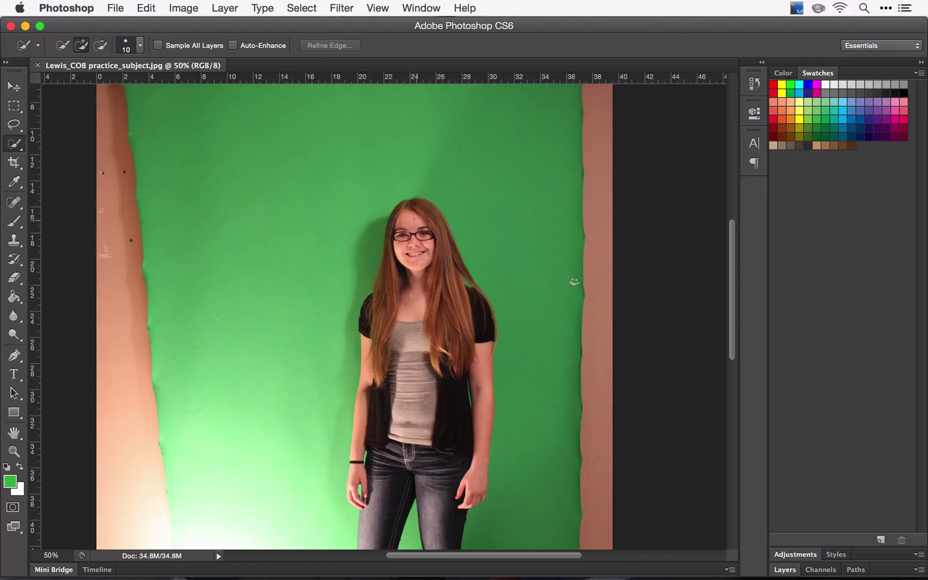
{"action": "mouse_move", "coordinate": [413, 210]}
{"action": "left_mouse_down"}
{"action": "mouse_move", "coordinate": [417, 413]}
{"action": "mouse_move", "coordinate": [447, 520]}
{"action": "mouse_move", "coordinate": [382, 269]}
{"action": "mouse_move", "coordinate": [381, 332]}
{"action": "mouse_move", "coordinate": [363, 395]}
{"action": "mouse_move", "coordinate": [368, 466]}
{"action": "mouse_move", "coordinate": [352, 494]}
{"action": "left_mouse_up"}
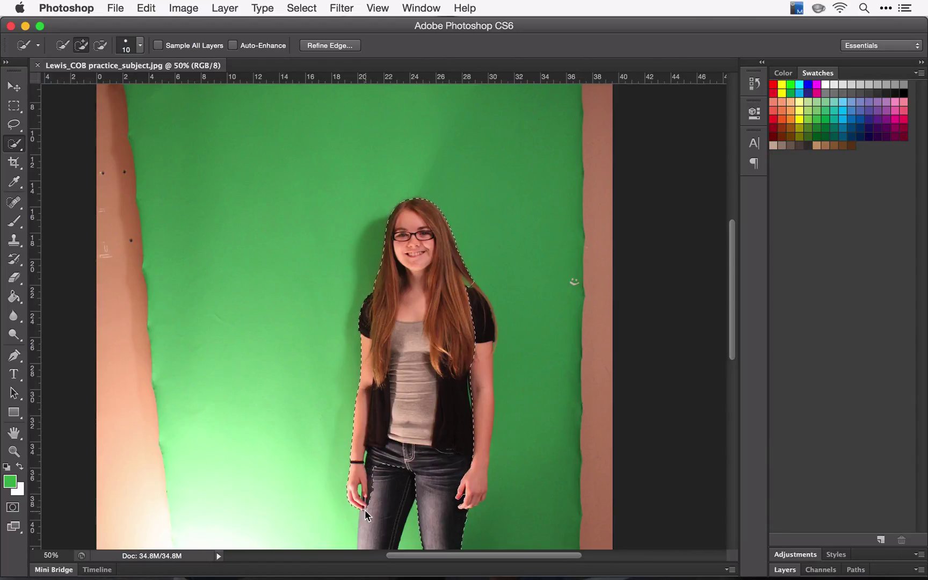
Extend the selection over the jeans down the leg on the image's left to its shoe
{"action": "scroll", "coordinate": [368, 556], "scroll_direction": "down", "scroll_amount": 5}
{"action": "scroll", "coordinate": [368, 556], "scroll_direction": "down", "scroll_amount": 8}
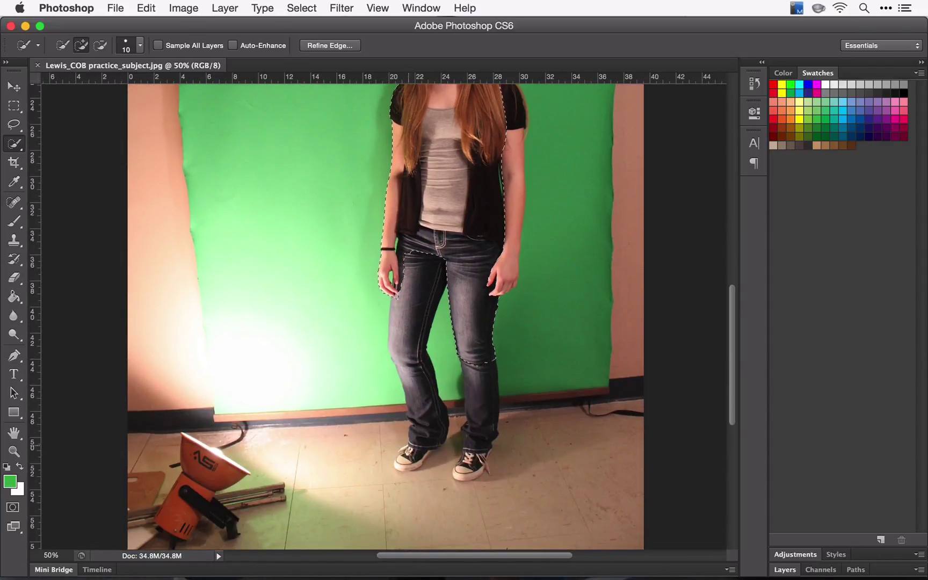
{"action": "left_click_drag", "start_coordinate": [409, 317], "coordinate": [410, 295]}
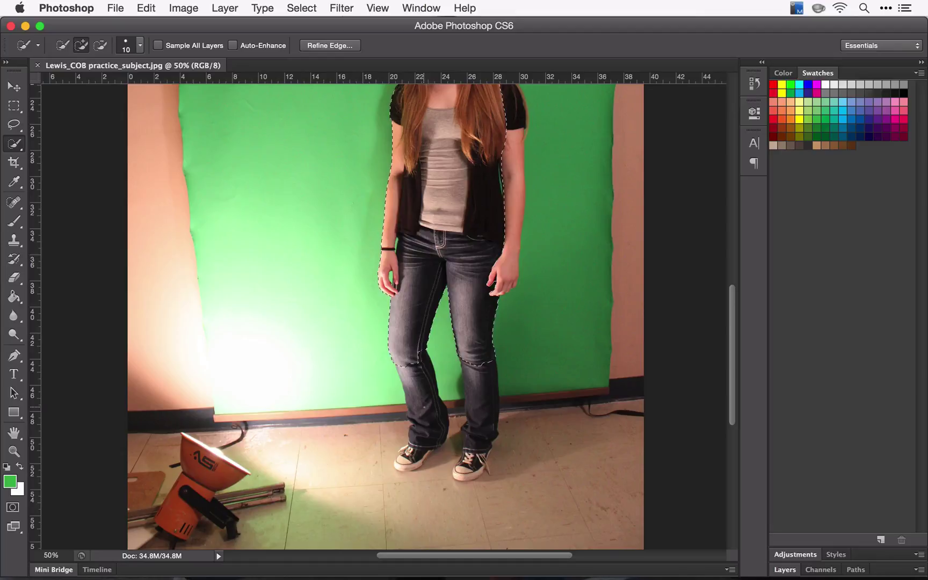
{"action": "left_click", "coordinate": [453, 433]}
Add the white sole and the loose lace of the shoe on the image's left to the selection
{"action": "scroll", "coordinate": [385, 317], "scroll_direction": "down", "scroll_amount": 2}
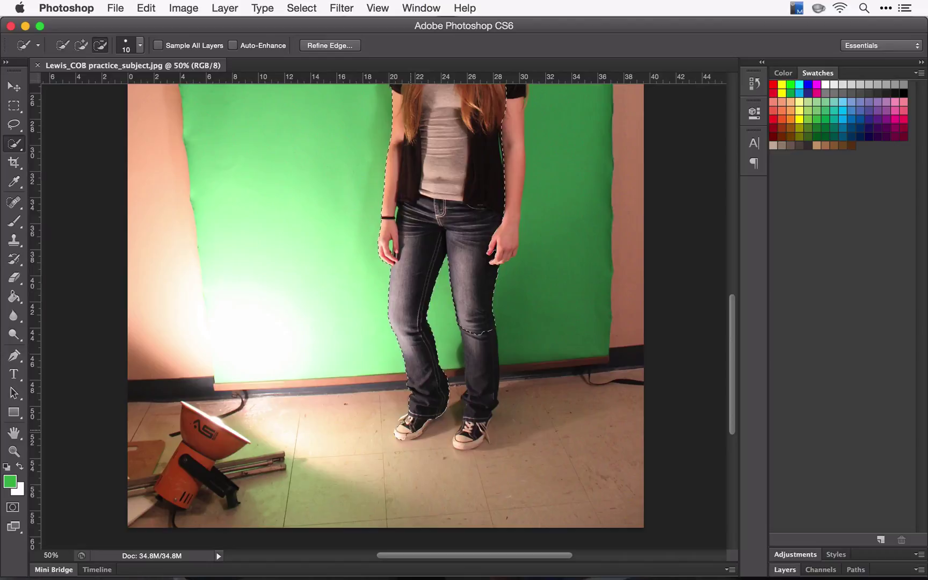
{"action": "scroll", "coordinate": [410, 430], "scroll_direction": "down", "scroll_amount": 4}
{"action": "scroll", "coordinate": [410, 430], "scroll_direction": "up", "scroll_amount": 7}
{"action": "scroll", "coordinate": [409, 430], "scroll_direction": "up", "scroll_amount": 3}
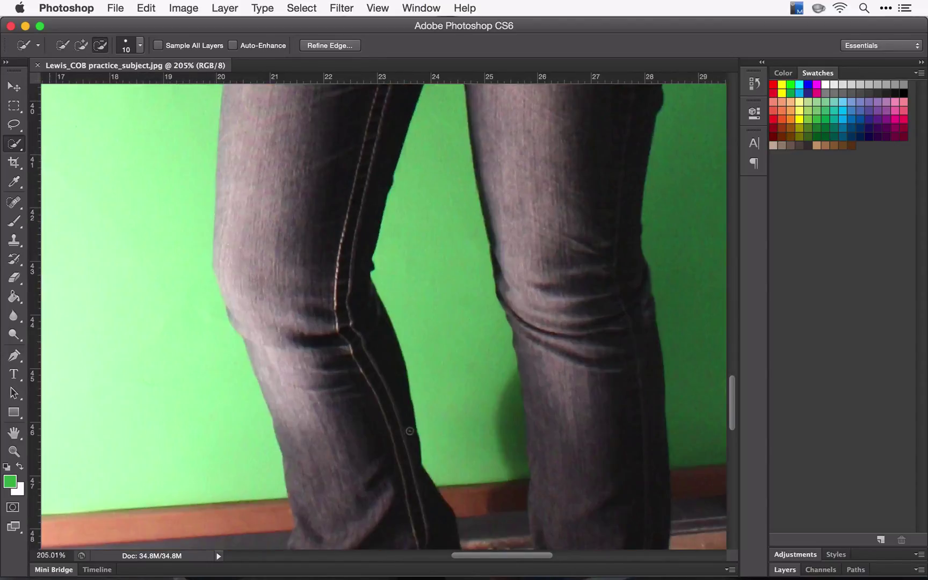
{"action": "scroll", "coordinate": [410, 430], "scroll_direction": "down", "scroll_amount": 5}
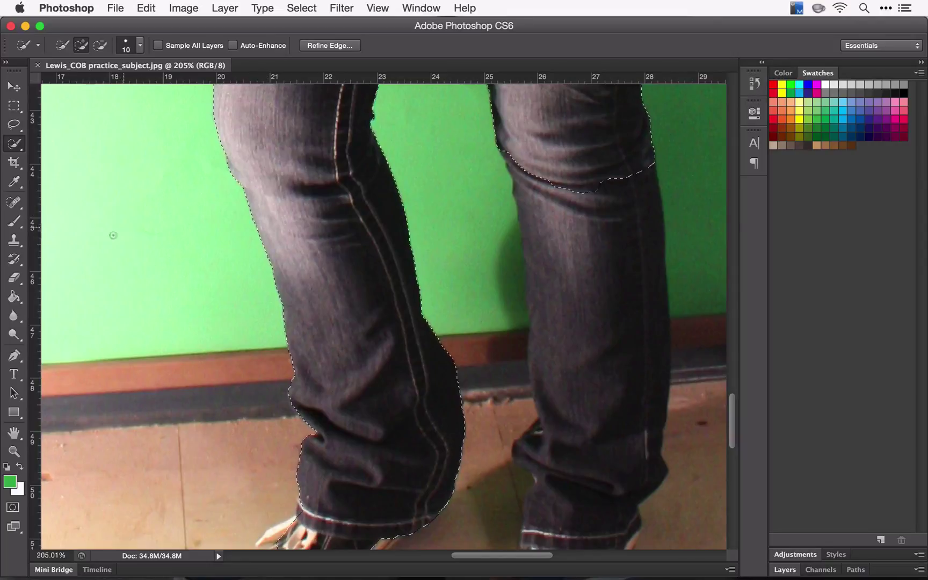
{"action": "scroll", "coordinate": [378, 317], "scroll_direction": "down", "scroll_amount": 2}
{"action": "scroll", "coordinate": [299, 511], "scroll_direction": "down", "scroll_amount": 3}
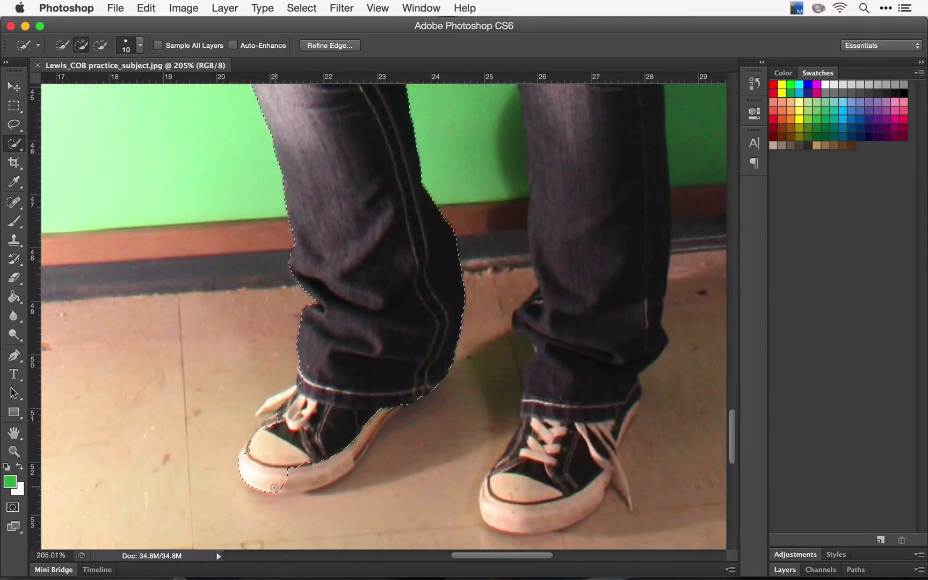
{"action": "left_click_drag", "start_coordinate": [274, 488], "coordinate": [347, 454]}
{"action": "left_click", "coordinate": [273, 398]}
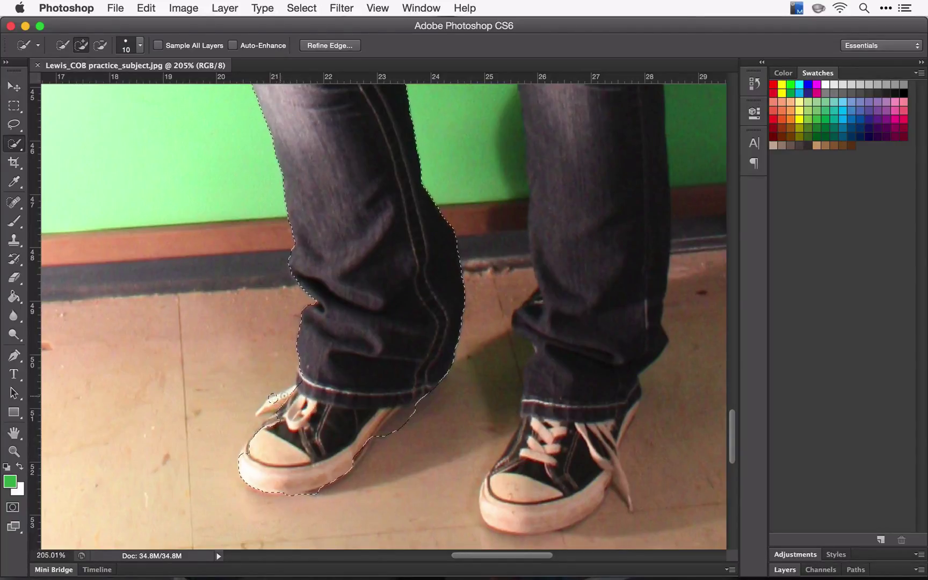
{"action": "left_click", "coordinate": [261, 410]}
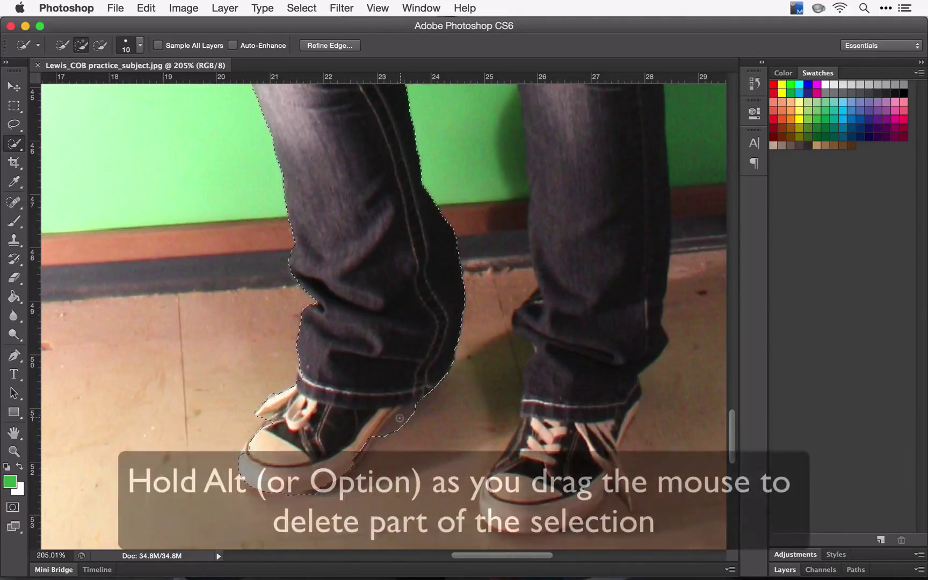
Subtract the excess floor behind the heel and below the sole of the left-hand shoe from the selection
{"action": "key", "text": "alt"}
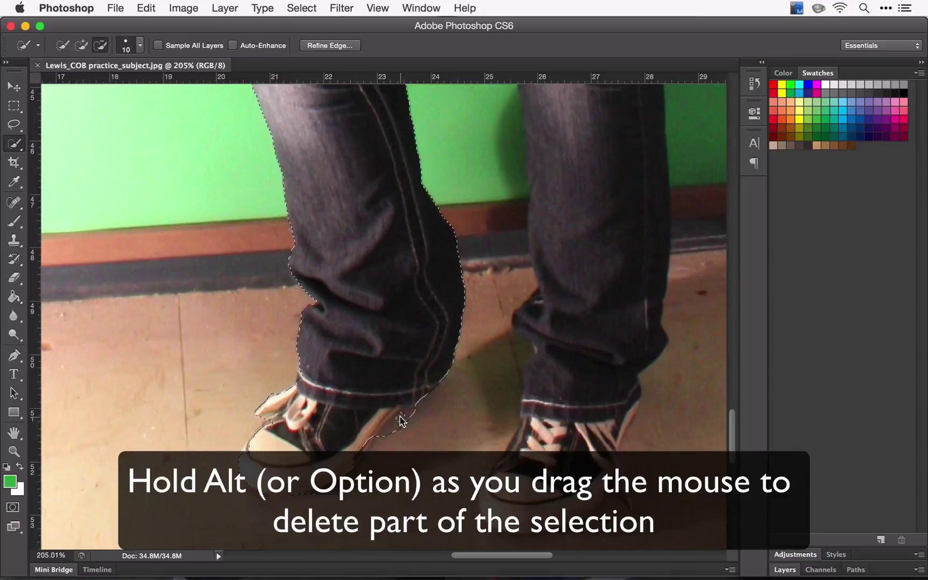
{"action": "mouse_move", "coordinate": [411, 410]}
{"action": "left_mouse_down"}
{"action": "mouse_move", "coordinate": [398, 434]}
{"action": "mouse_move", "coordinate": [383, 437]}
{"action": "mouse_move", "coordinate": [387, 432]}
{"action": "left_mouse_up"}
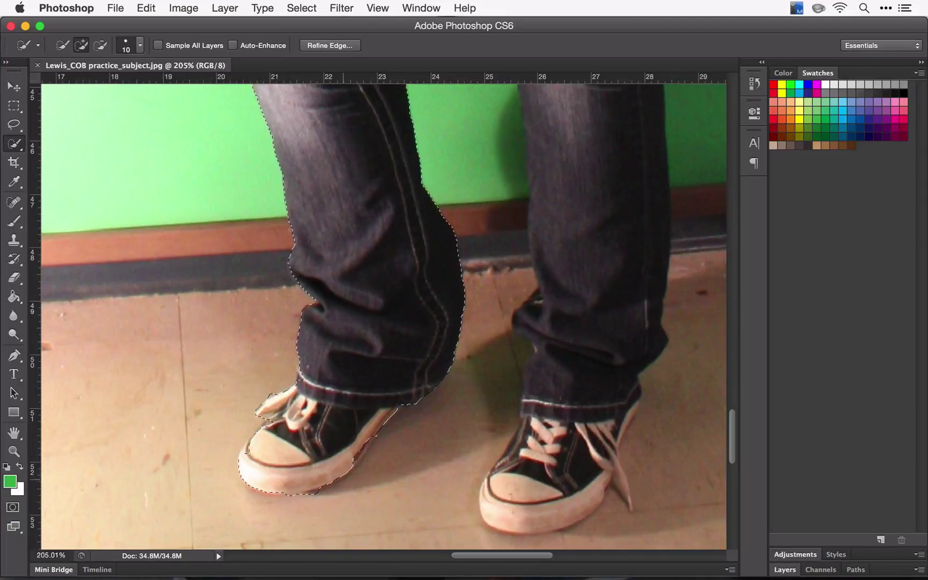
{"action": "key", "text": "alt"}
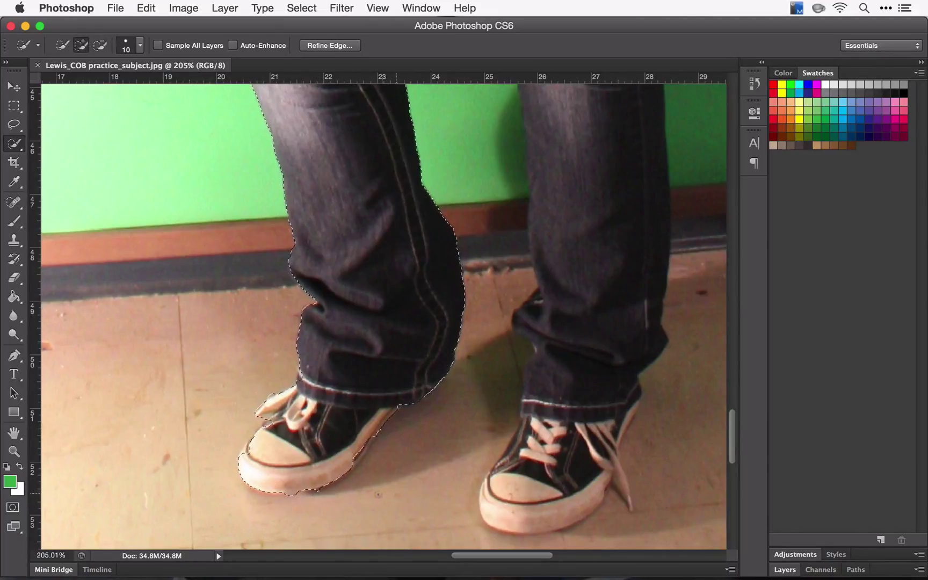
{"action": "key", "text": "alt"}
{"action": "left_click", "coordinate": [316, 493]}
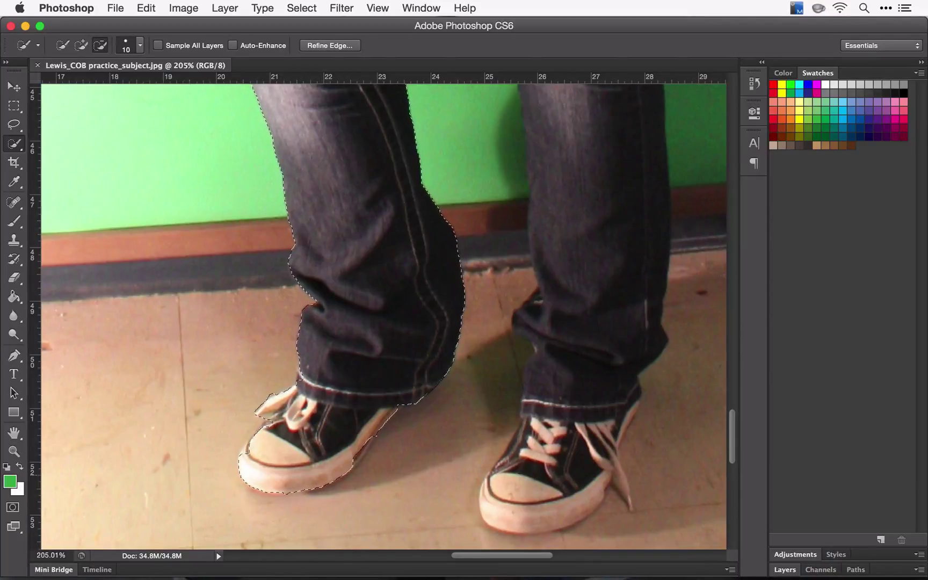
Add the lower leg on the image's right and the front of its shoe to the selection
{"action": "key", "text": "alt"}
{"action": "mouse_move", "coordinate": [529, 519]}
{"action": "left_mouse_down"}
{"action": "mouse_move", "coordinate": [586, 378]}
{"action": "mouse_move", "coordinate": [596, 322]}
{"action": "left_mouse_up"}
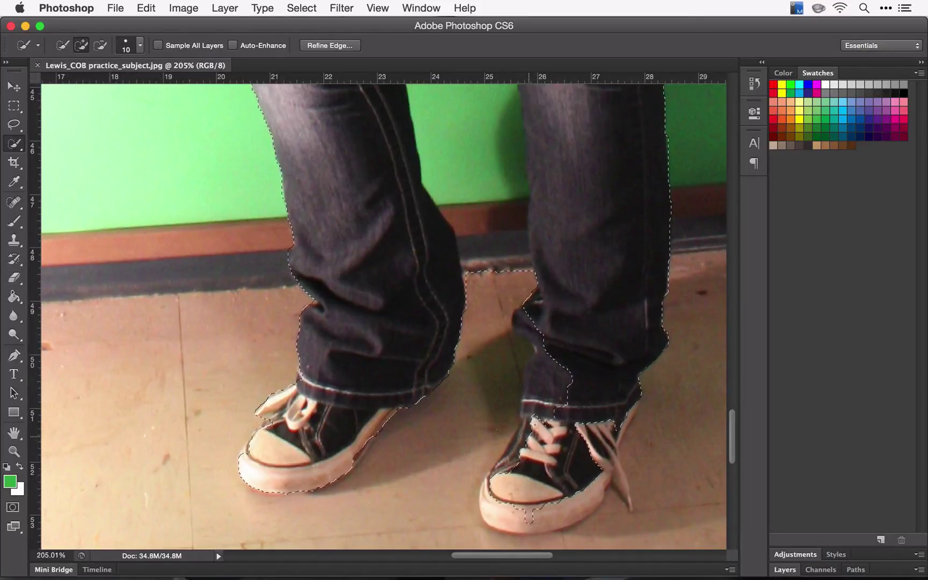
{"action": "left_click_drag", "start_coordinate": [525, 495], "coordinate": [531, 442]}
{"action": "mouse_move", "coordinate": [504, 486]}
{"action": "left_mouse_down"}
{"action": "mouse_move", "coordinate": [494, 512]}
{"action": "mouse_move", "coordinate": [503, 438]}
{"action": "left_mouse_up"}
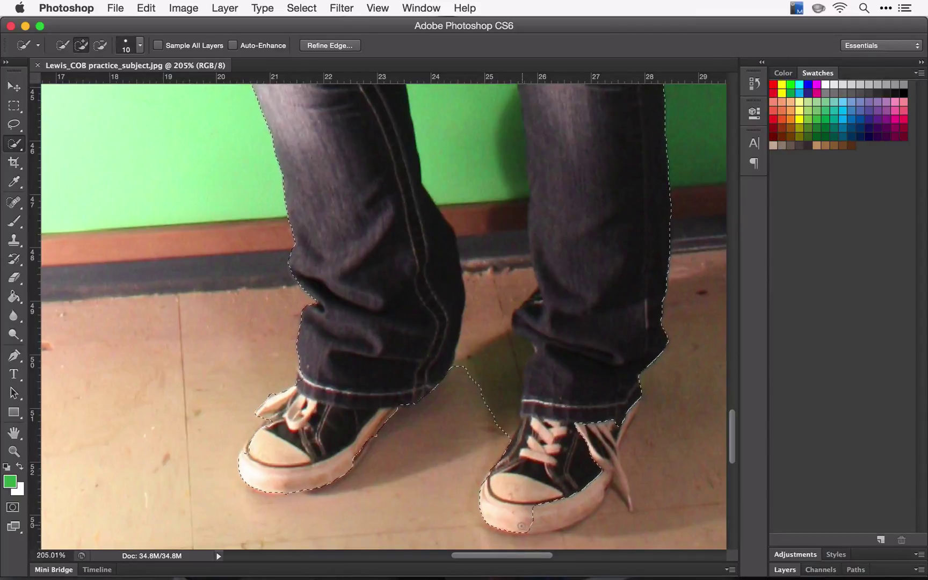
Add the remaining sole and side of the right-hand shoe, trimming the spill onto the floor beneath it
{"action": "key", "text": "alt"}
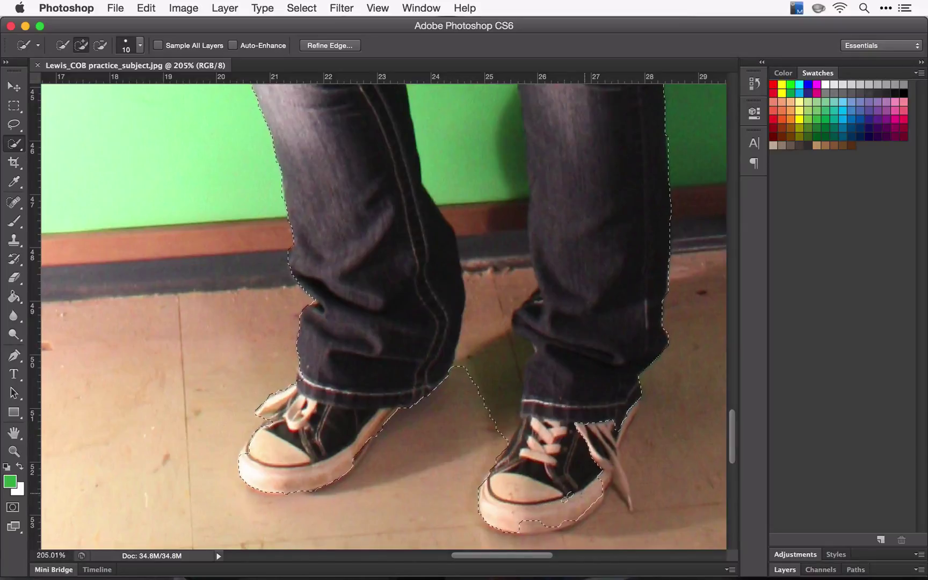
{"action": "left_click_drag", "start_coordinate": [544, 529], "coordinate": [522, 525]}
{"action": "key", "text": "alt"}
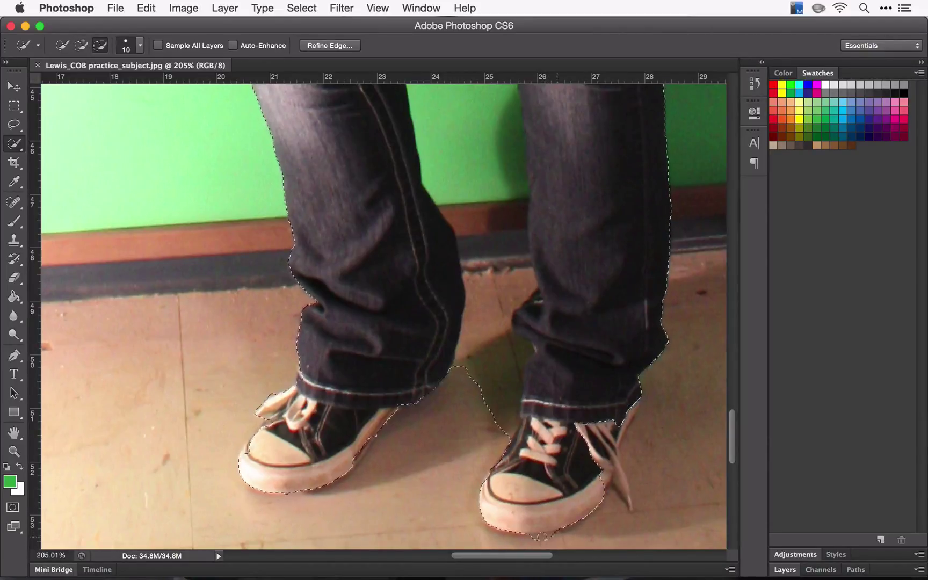
{"action": "left_click", "coordinate": [542, 537], "text": "alt"}
{"action": "left_click", "coordinate": [605, 457]}
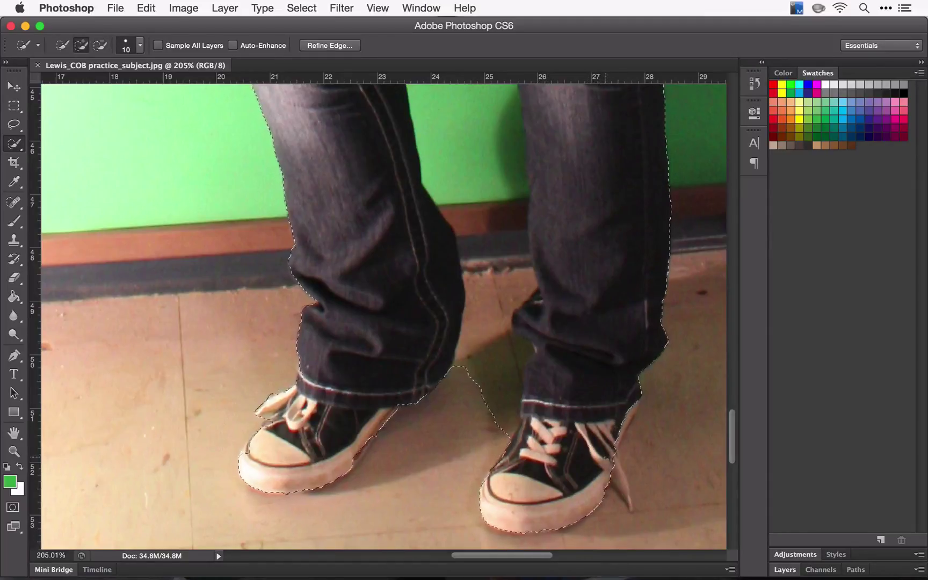
Add the right-hand shoe's hanging lace to the selection and subtract the floor around its tip
{"action": "left_click_drag", "start_coordinate": [606, 457], "coordinate": [633, 514]}
{"action": "left_click", "coordinate": [641, 531], "text": "alt"}
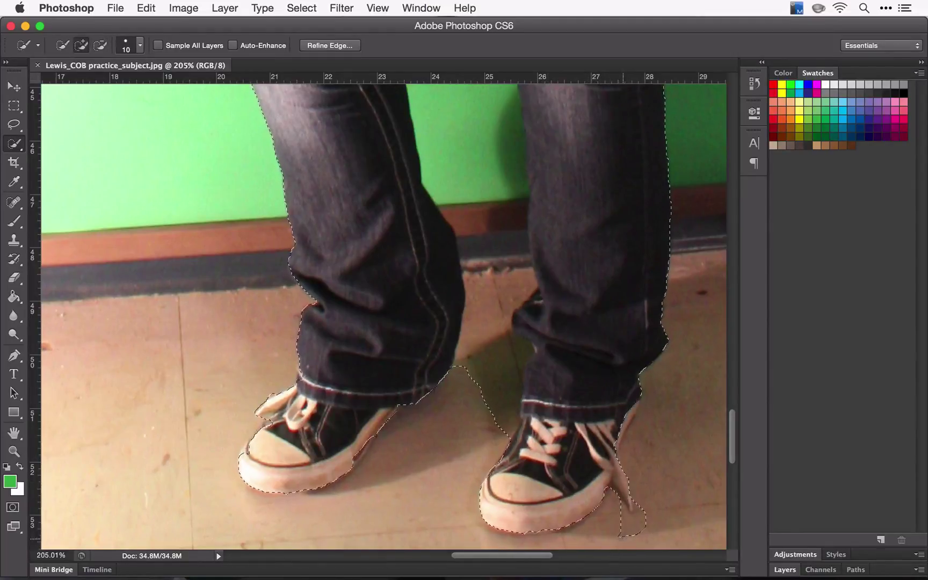
{"action": "left_click", "coordinate": [628, 532], "text": "alt"}
{"action": "left_click", "coordinate": [613, 493], "text": "alt"}
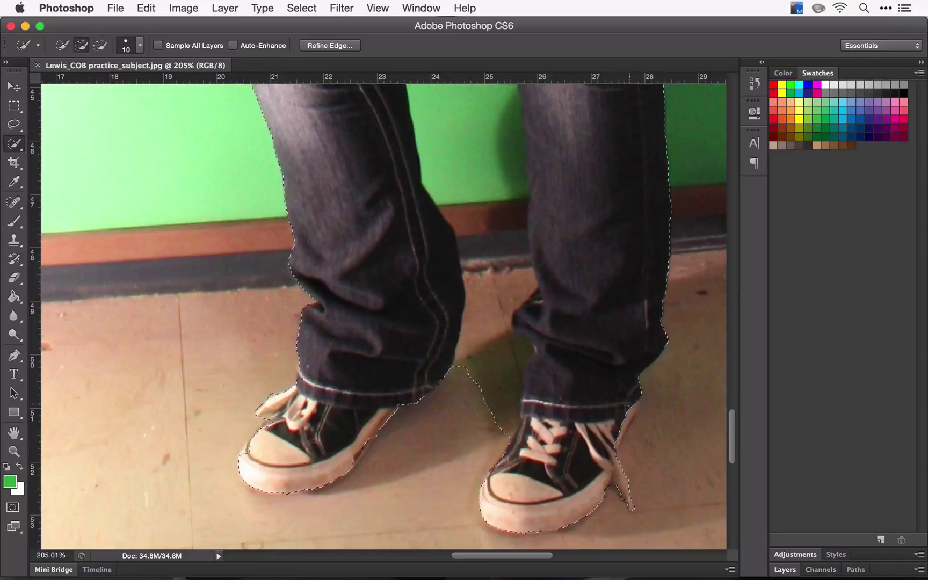
{"action": "right_click", "coordinate": [612, 444]}
{"action": "left_click", "coordinate": [615, 438]}
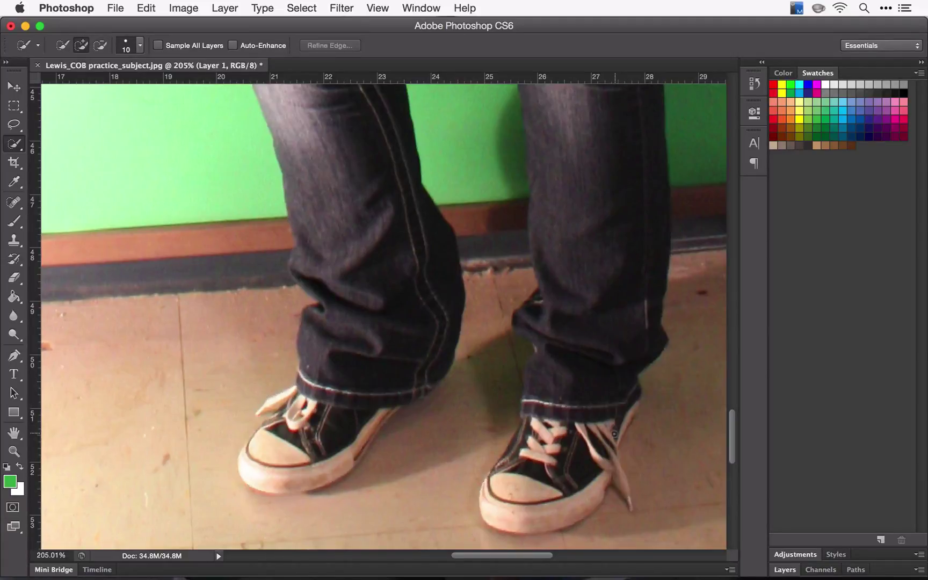
{"action": "key", "text": "super+z"}
Subtract the floor and baseboard area between the two lower legs from the selection
{"action": "scroll", "coordinate": [490, 345], "scroll_direction": "up", "scroll_amount": 3}
{"action": "scroll", "coordinate": [489, 345], "scroll_direction": "right", "scroll_amount": 1}
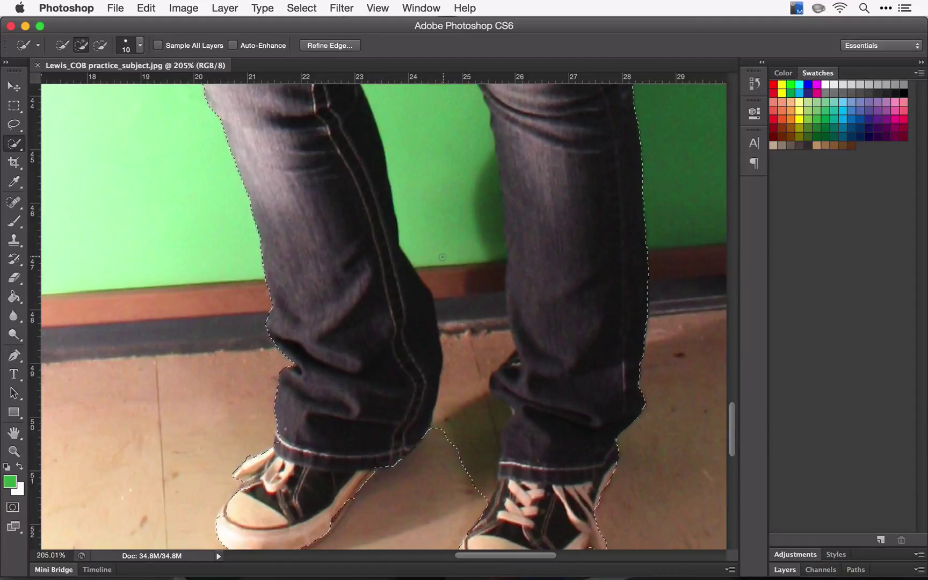
{"action": "key", "text": "alt"}
{"action": "left_click_drag", "start_coordinate": [442, 257], "coordinate": [458, 450]}
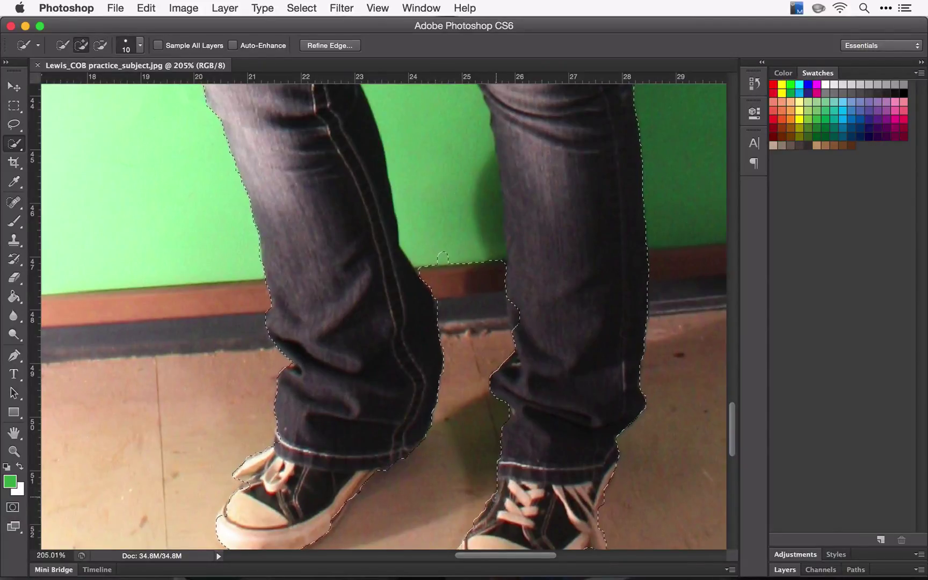
Subtract the green backdrop between the knees and calves from the selection
{"action": "scroll", "coordinate": [475, 302], "scroll_direction": "up", "scroll_amount": 8}
{"action": "scroll", "coordinate": [475, 302], "scroll_direction": "right", "scroll_amount": 2}
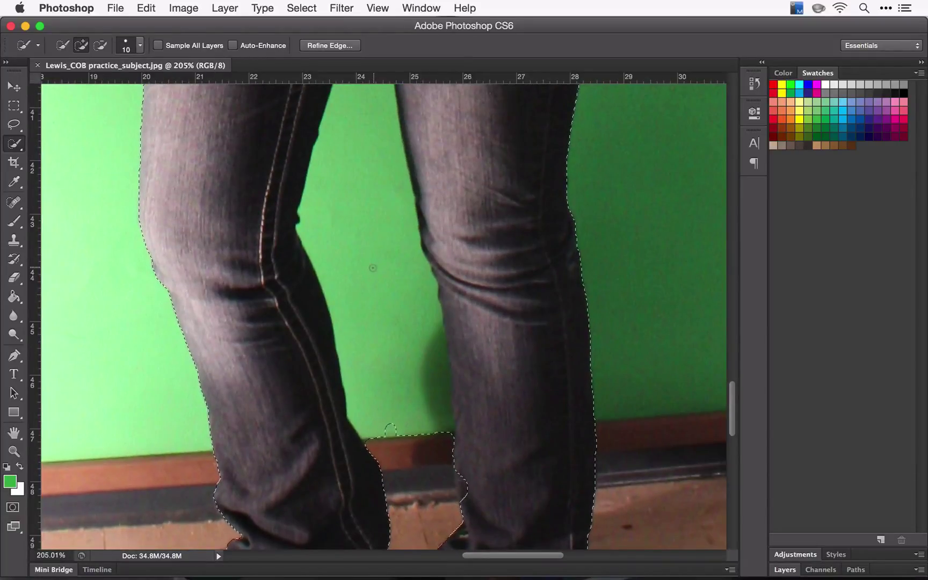
{"action": "left_click_drag", "start_coordinate": [374, 267], "coordinate": [378, 349]}
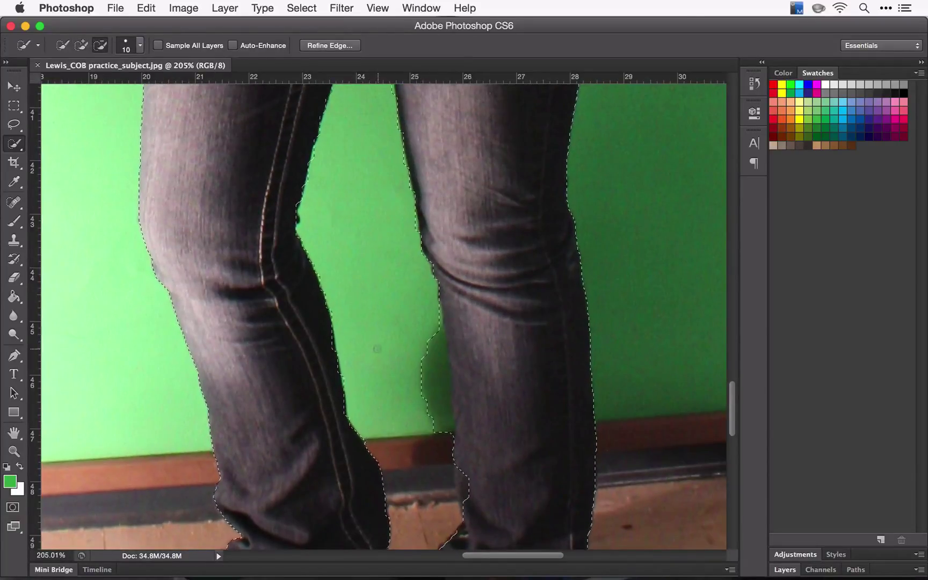
{"action": "right_click", "coordinate": [429, 370]}
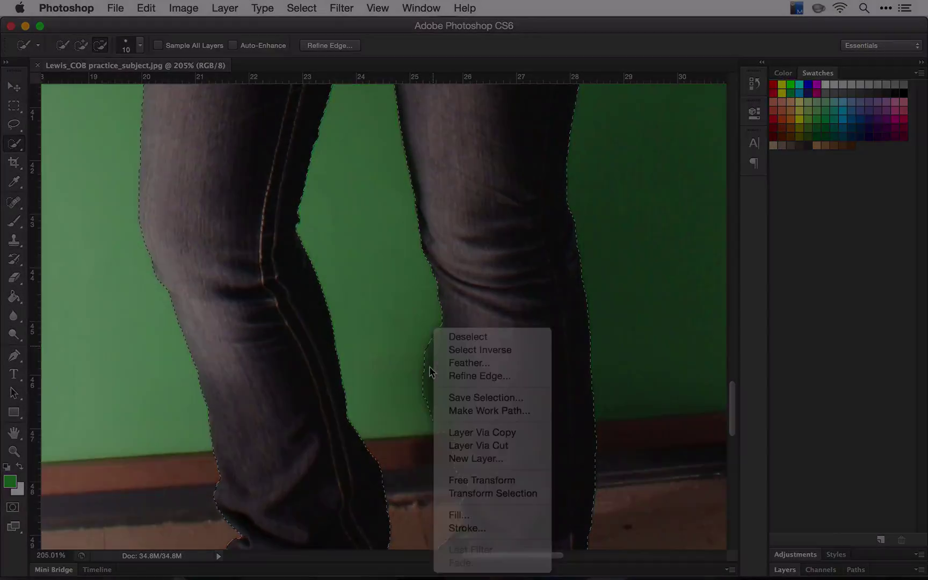